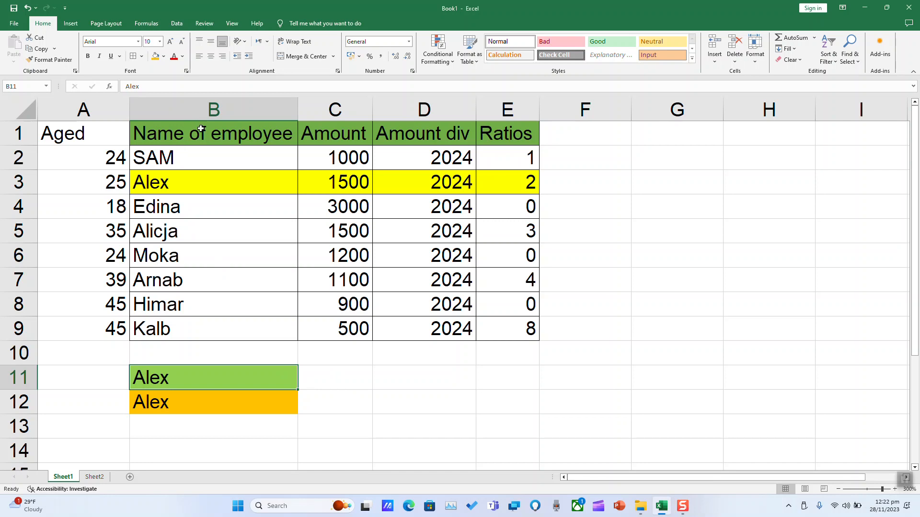
left_click(205, 378)
left_click(324, 383)
left_click(321, 395)
left_click(328, 372)
left_click(348, 132)
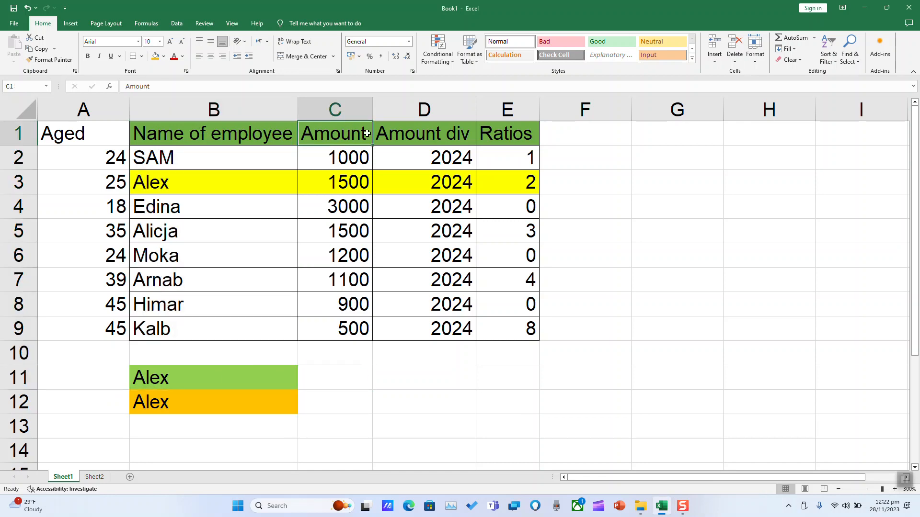
left_click(513, 129)
Start a VLOOKUP formula in cell C11 with B11 as the lookup value.
left_click(337, 385)
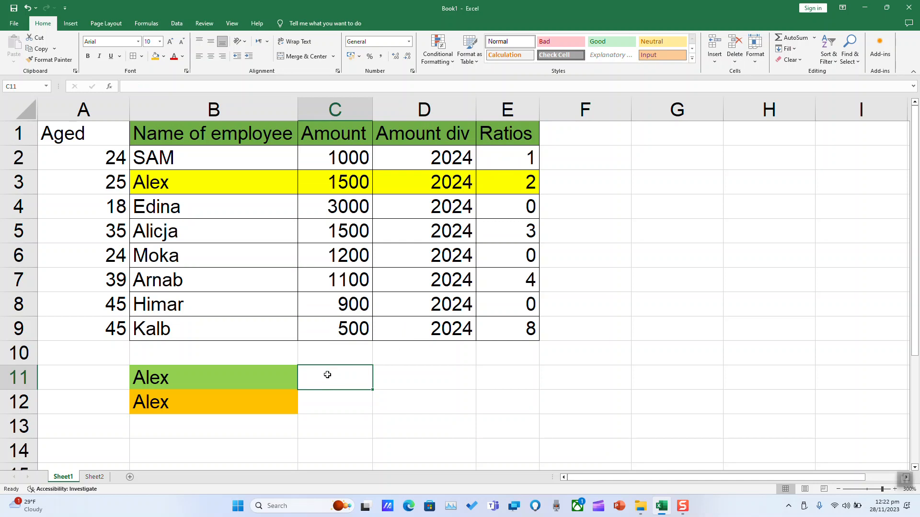
type("=")
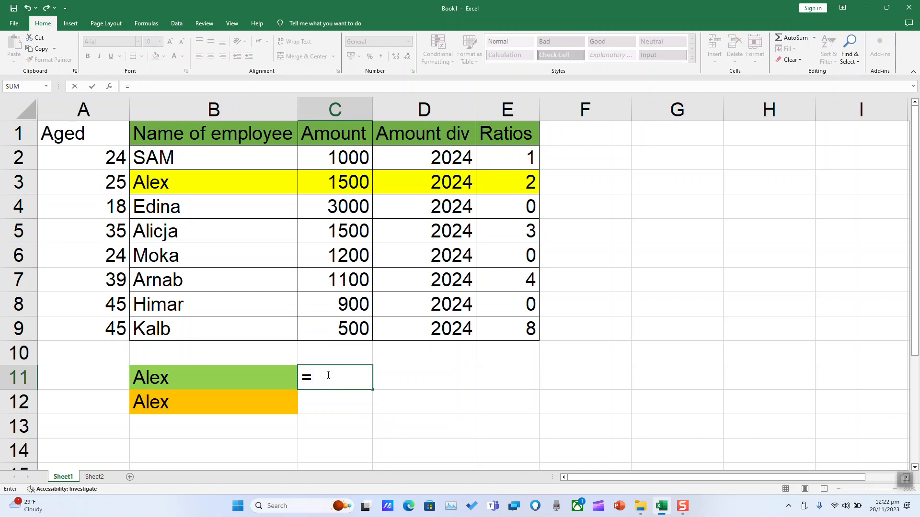
type("vlo")
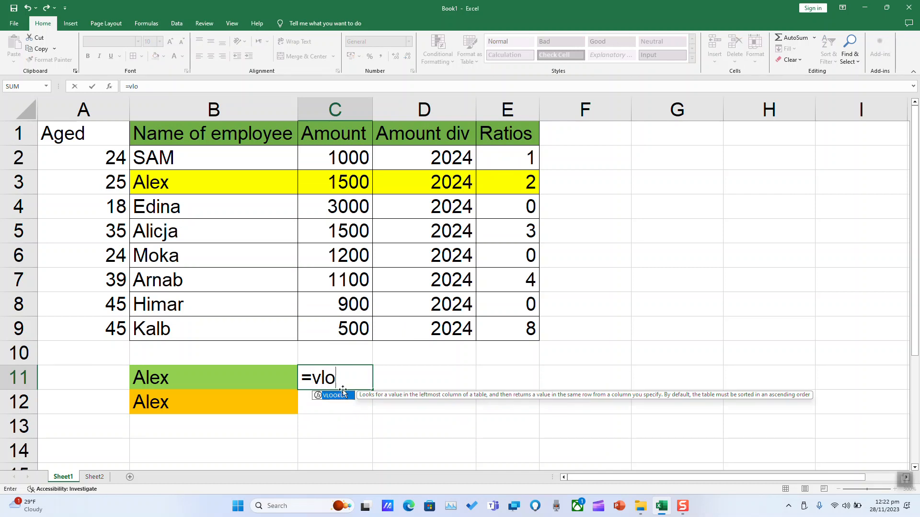
double_click(343, 395)
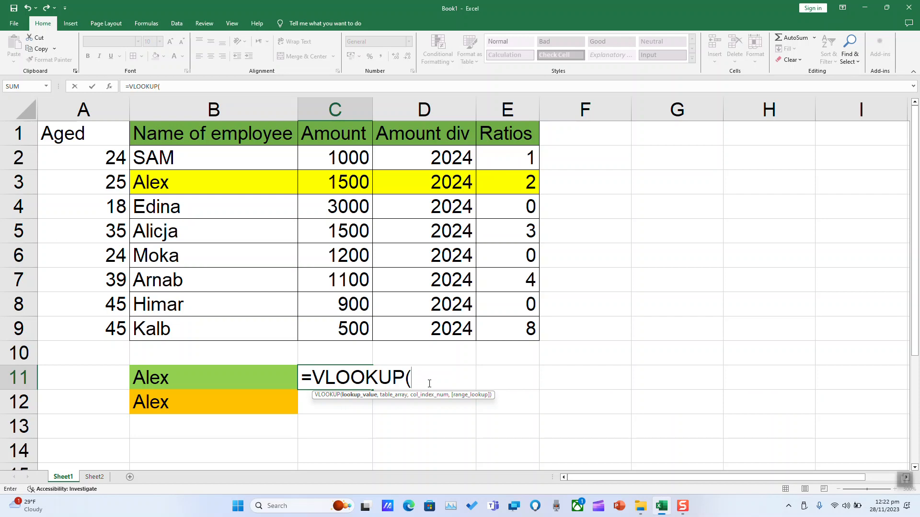
left_click(183, 377)
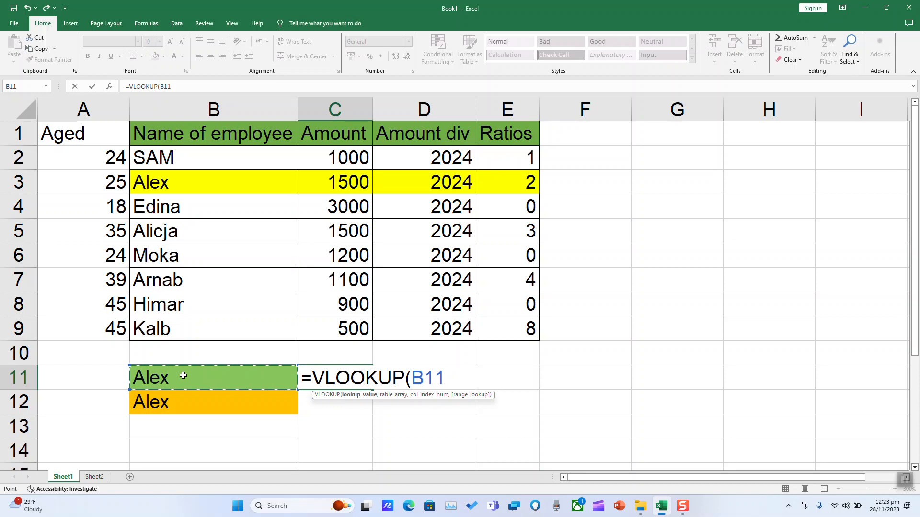
type(",")
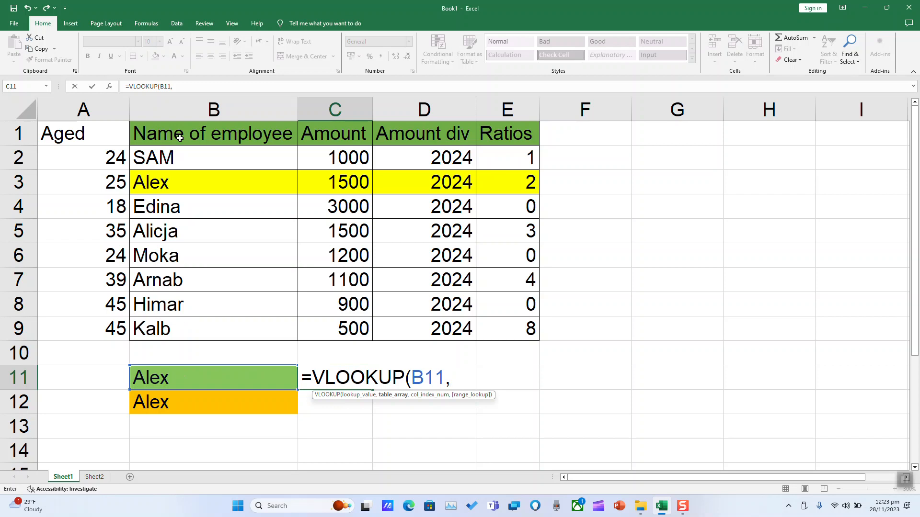
Complete the C11 formula with table array B1:C9, column index 2 and range lookup False.
left_click(167, 128)
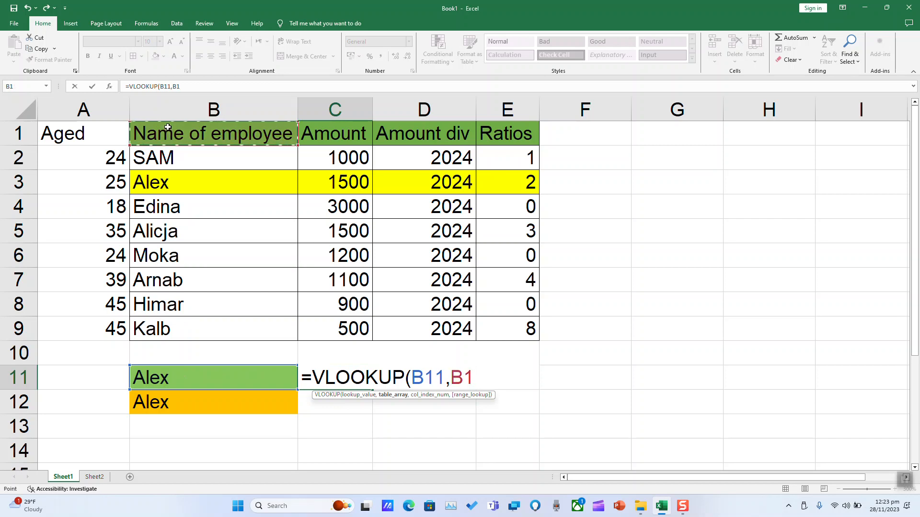
left_click_drag(168, 128, 337, 328)
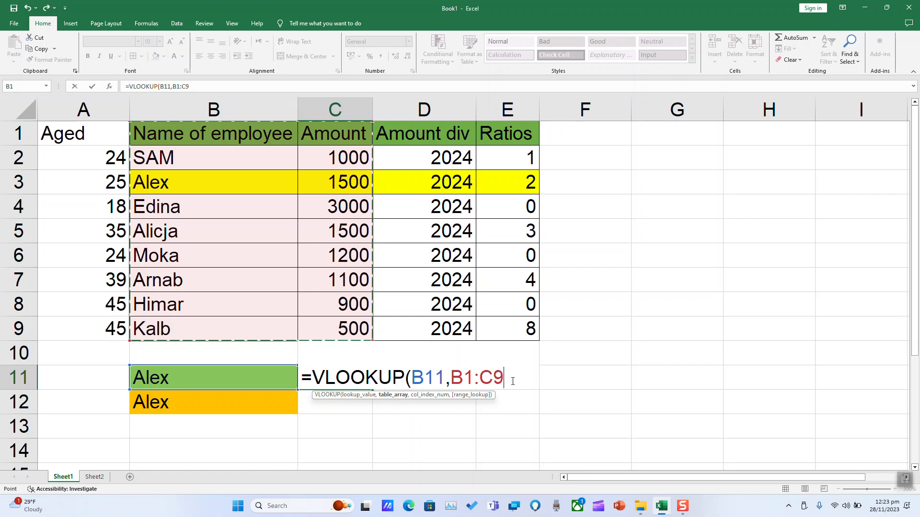
type(",2")
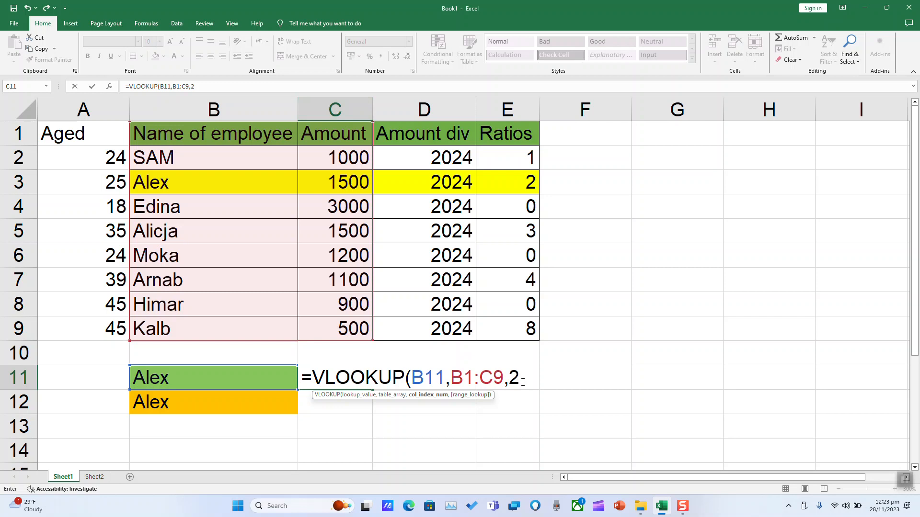
type(",")
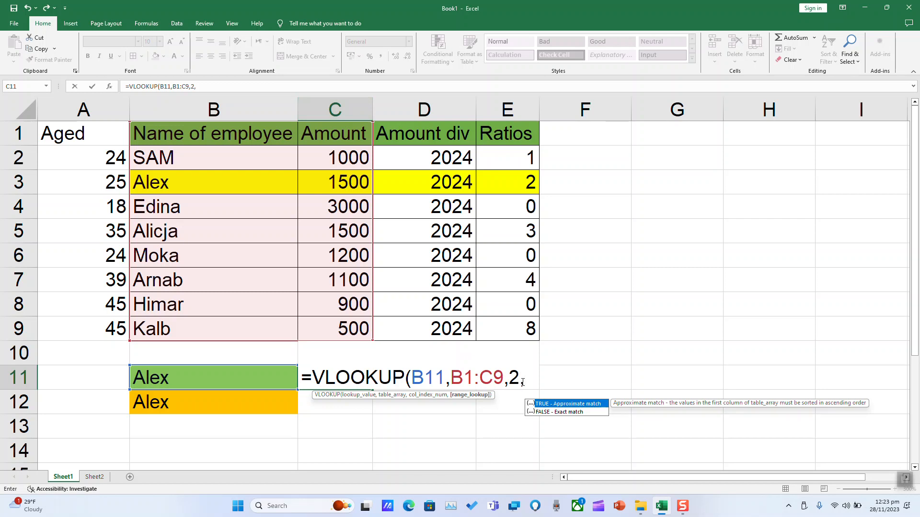
type("False")
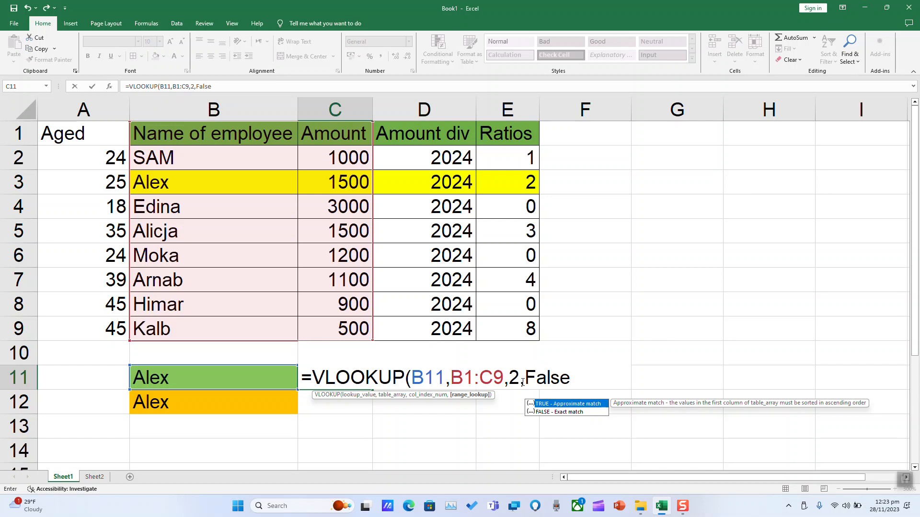
type(")")
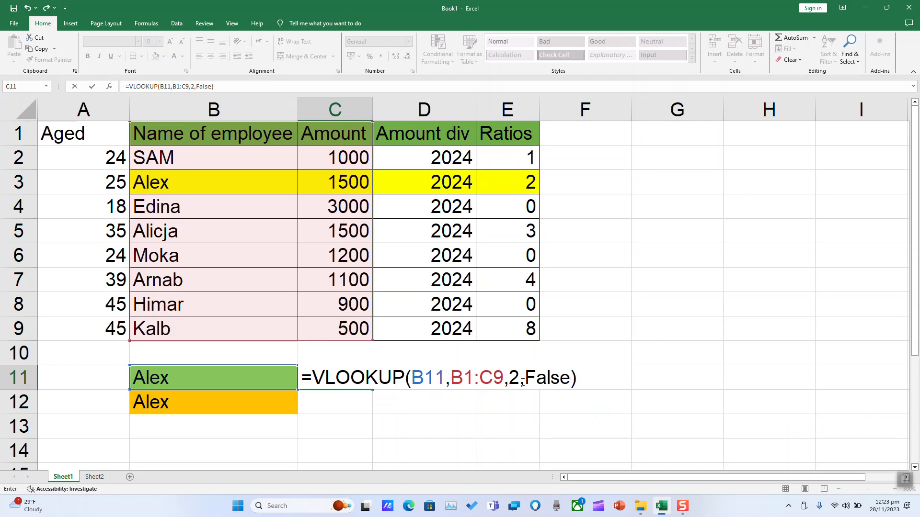
key("Return")
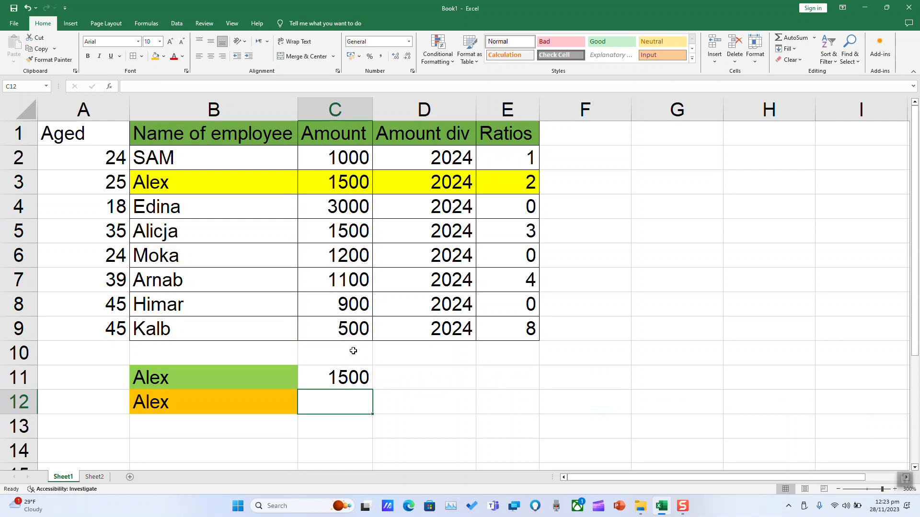
Fill the lookup result cell C11 with orange.
left_click(196, 129)
left_click_drag(195, 129, 348, 334)
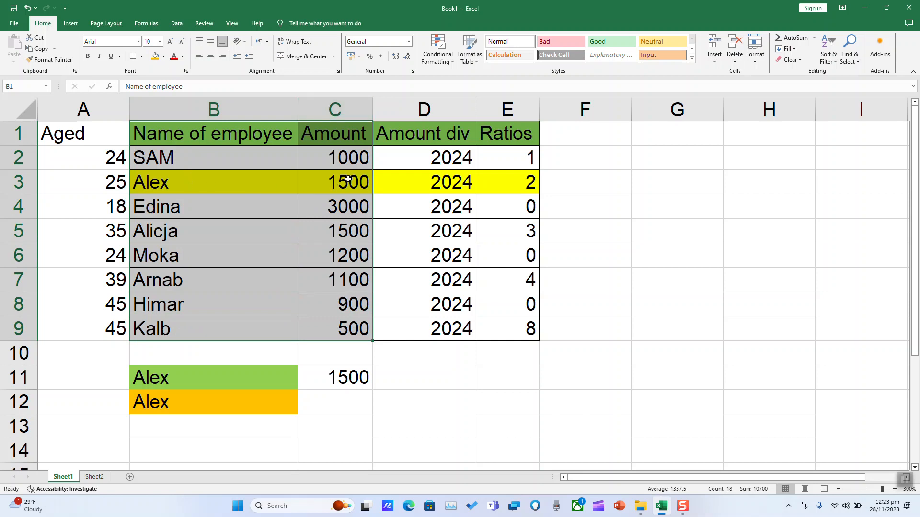
left_click(344, 378)
left_click(155, 56)
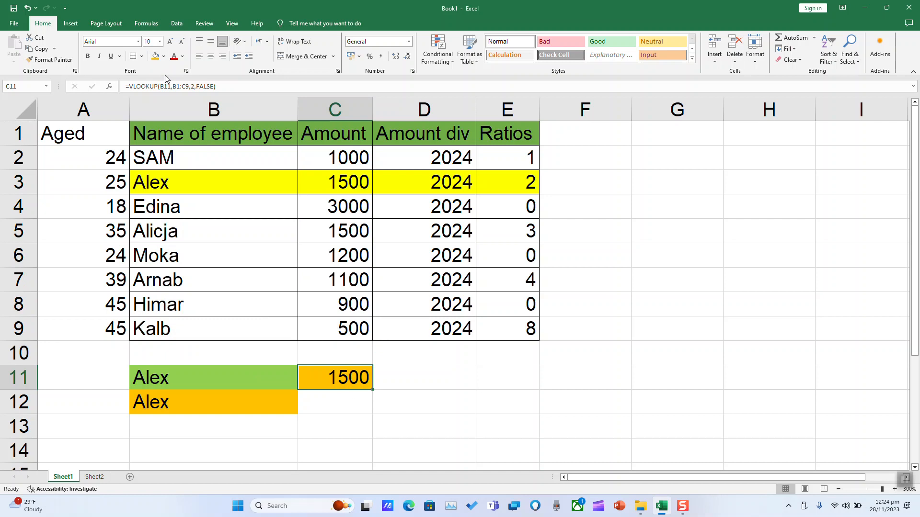
Start a VLOOKUP formula in cell C12 with B12 as the lookup value.
left_click(339, 403)
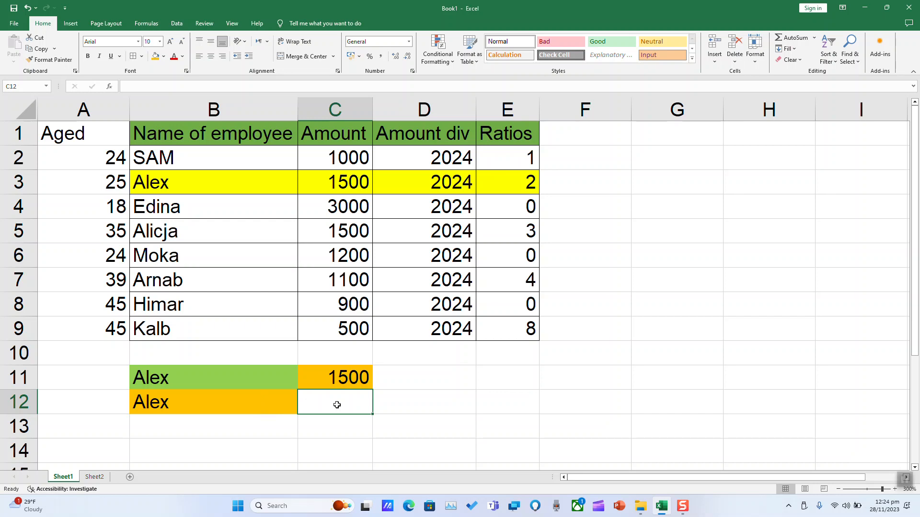
type("=vl")
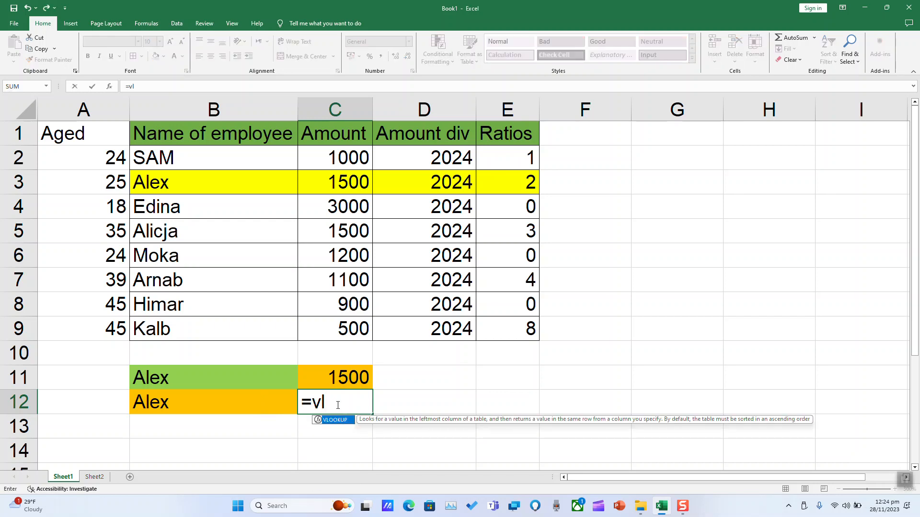
double_click(335, 420)
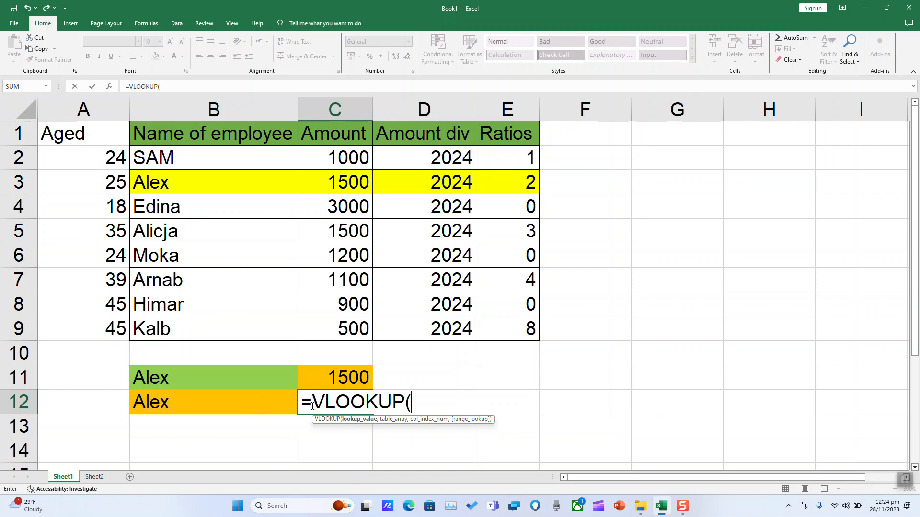
left_click(164, 403)
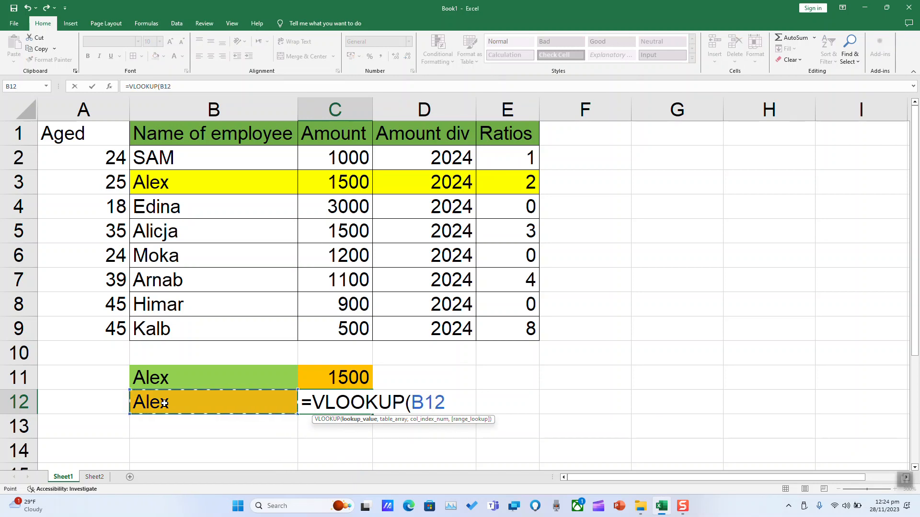
type(",")
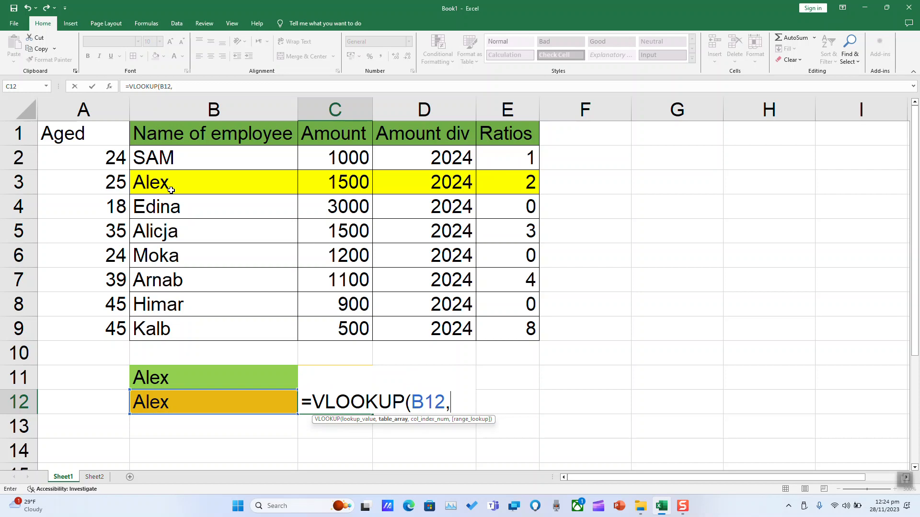
Complete the C12 formula with table array B1:E9, column index 4 and range lookup false.
left_click_drag(175, 131, 499, 329)
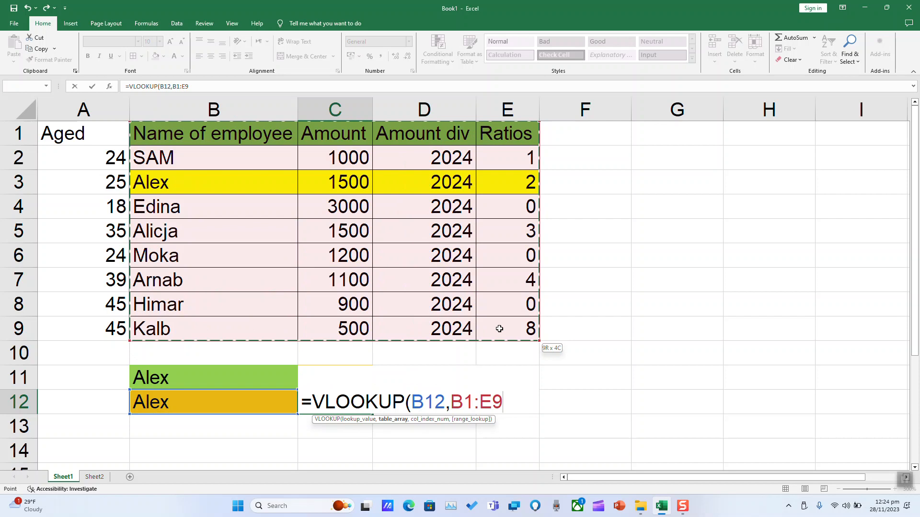
left_click_drag(499, 328, 499, 328)
type(",")
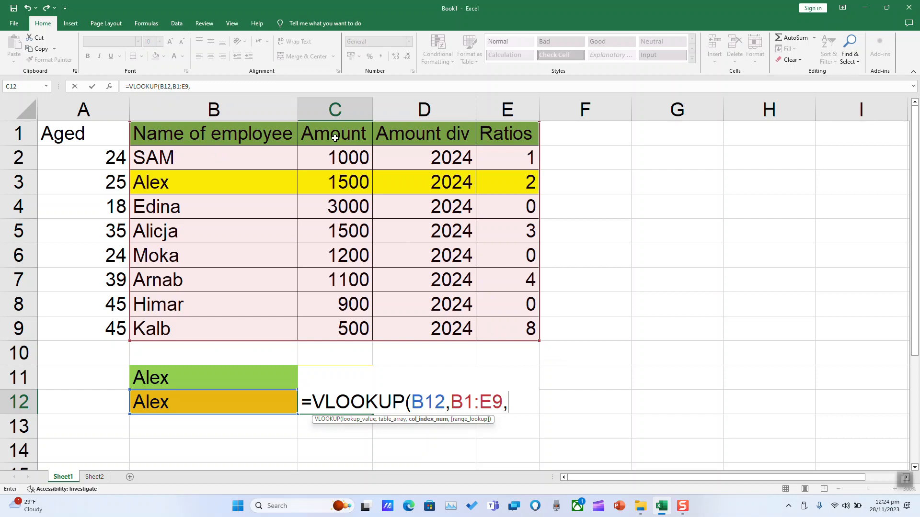
type("2")
left_click(521, 401)
type(",false")
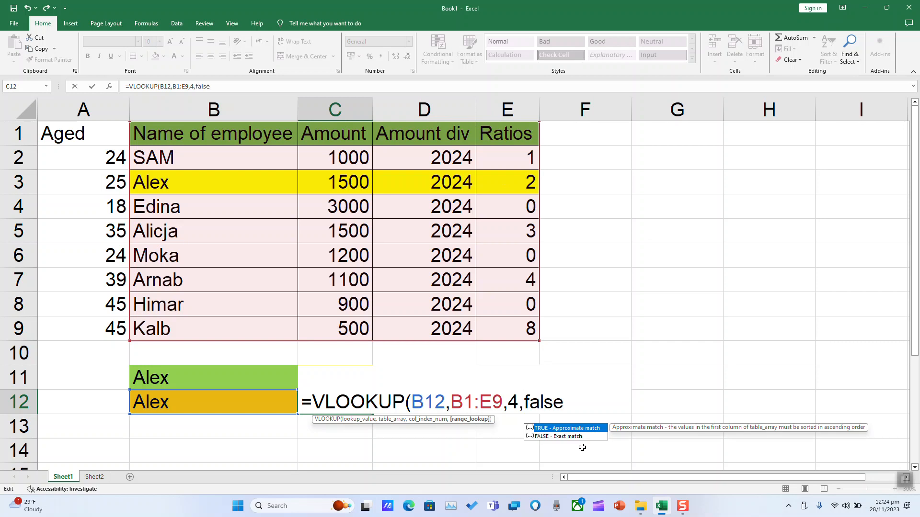
type(")")
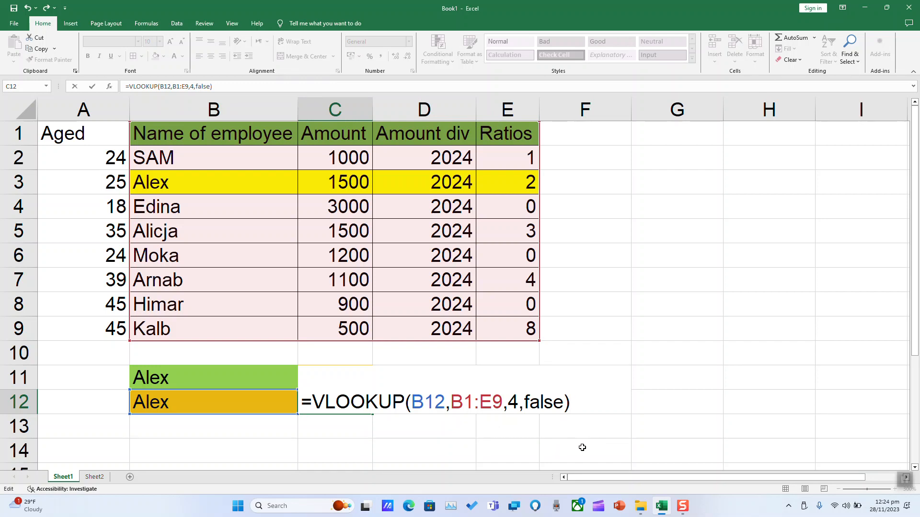
key("Return")
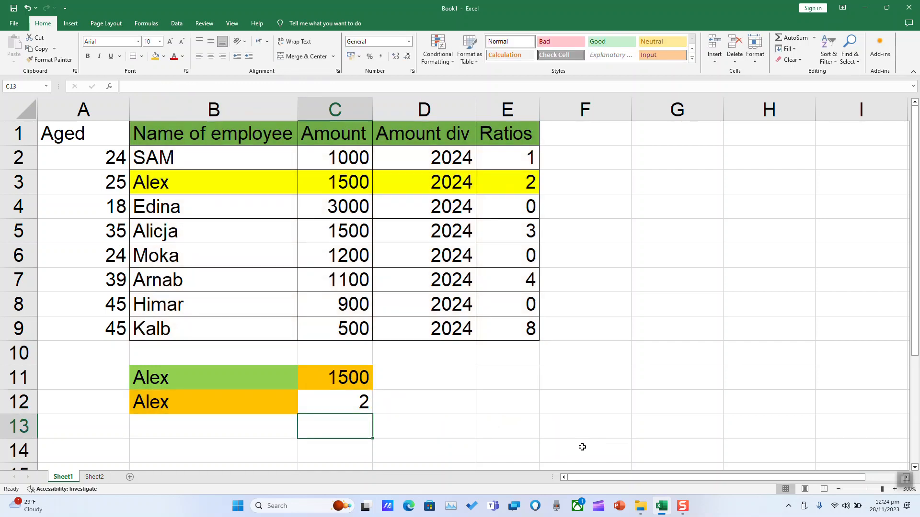
Fill the lookup result cell C12 with light green.
left_click(322, 395)
left_click(164, 56)
left_click(187, 130)
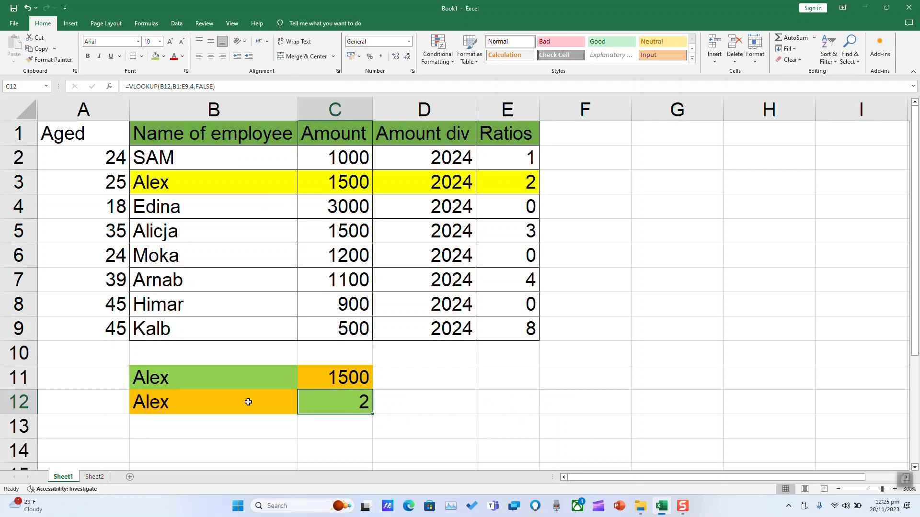
Compare the results in C11:C12 with row 3 of the table, and examine the B1:E9 lookup range and the Aged column outside it.
left_click(511, 185)
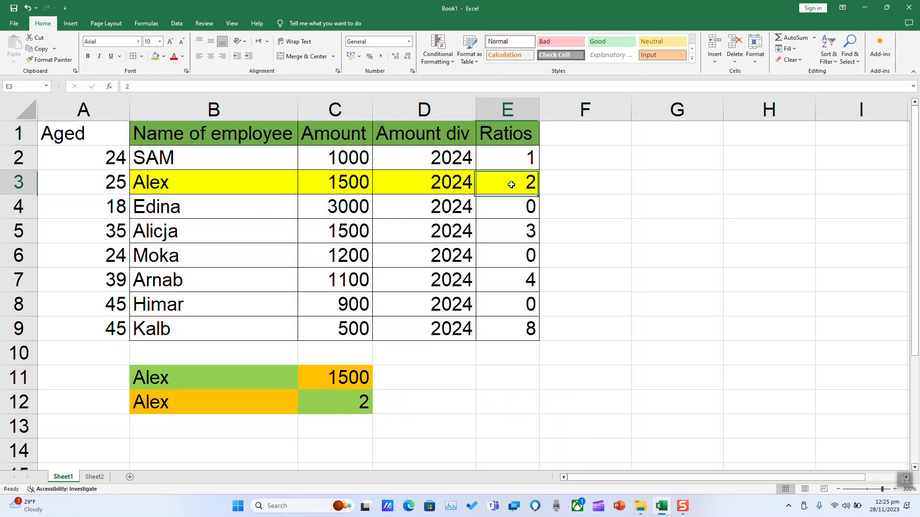
left_click(371, 380)
left_click(342, 184)
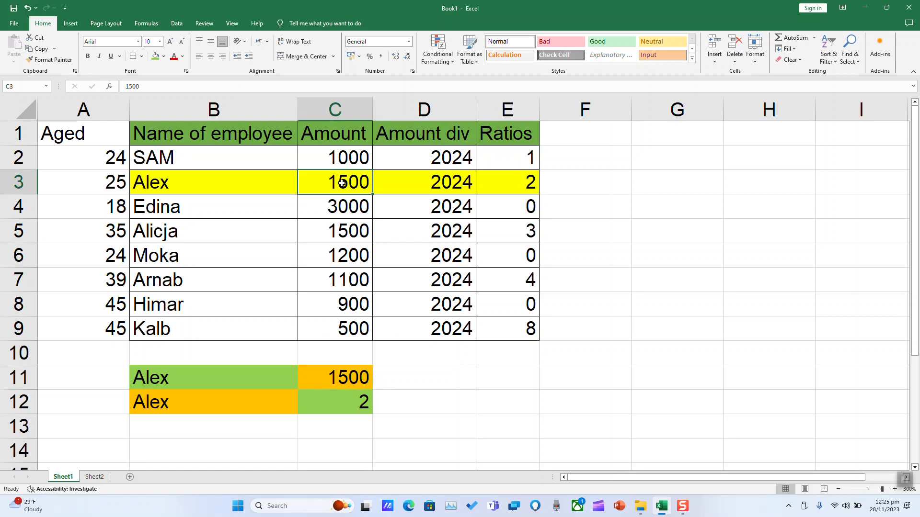
left_click(241, 377)
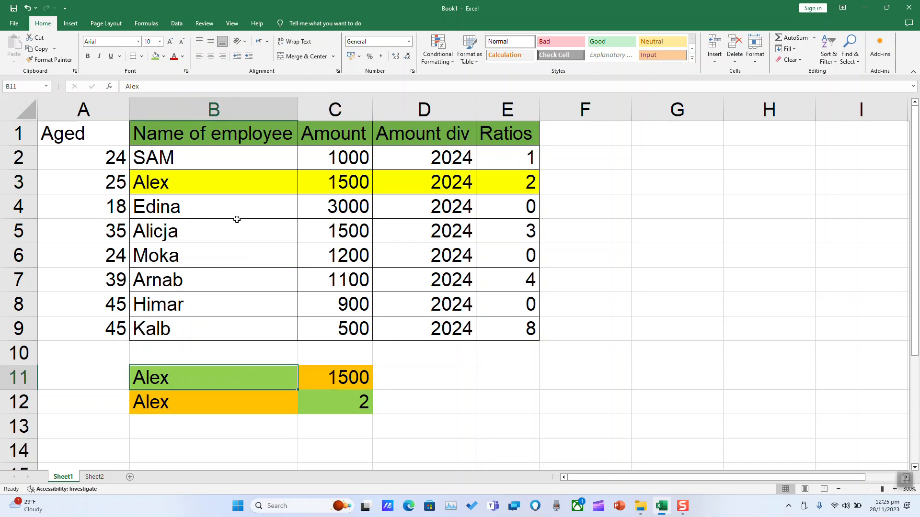
left_click(217, 109)
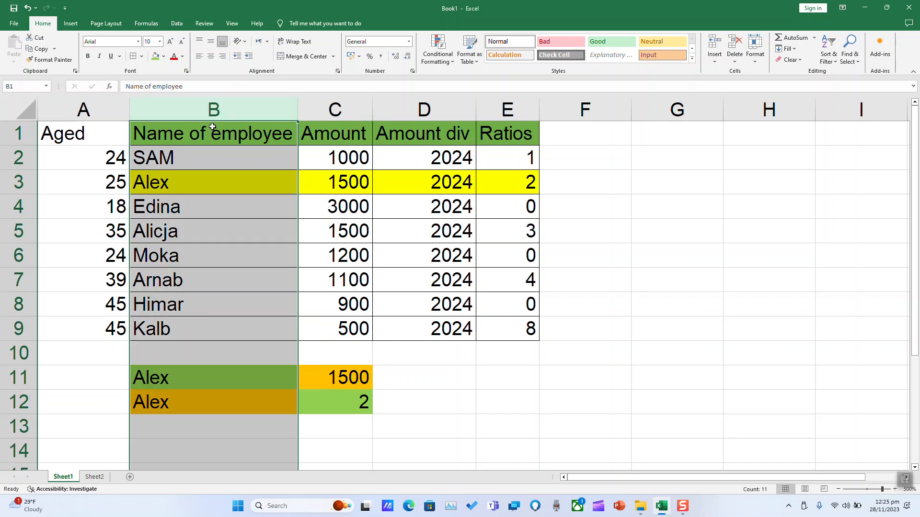
left_click(212, 126)
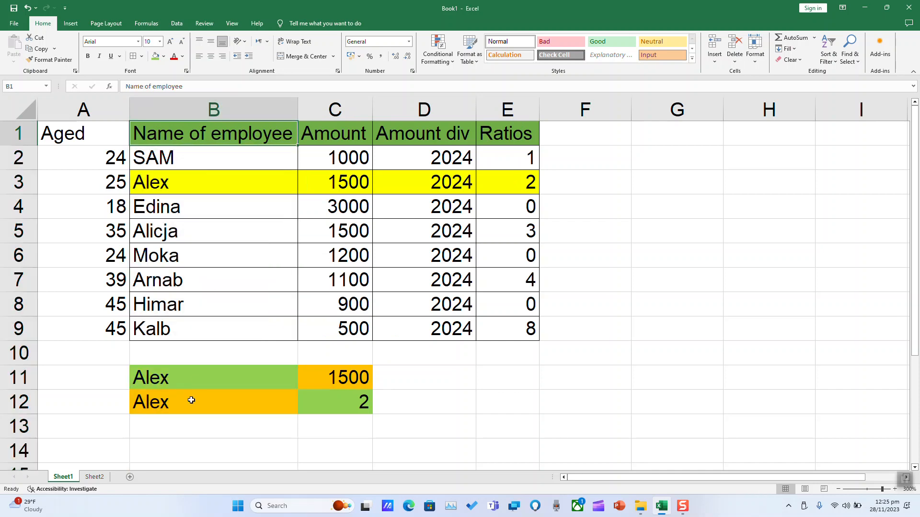
left_click_drag(191, 401, 191, 378)
left_click_drag(212, 127, 511, 334)
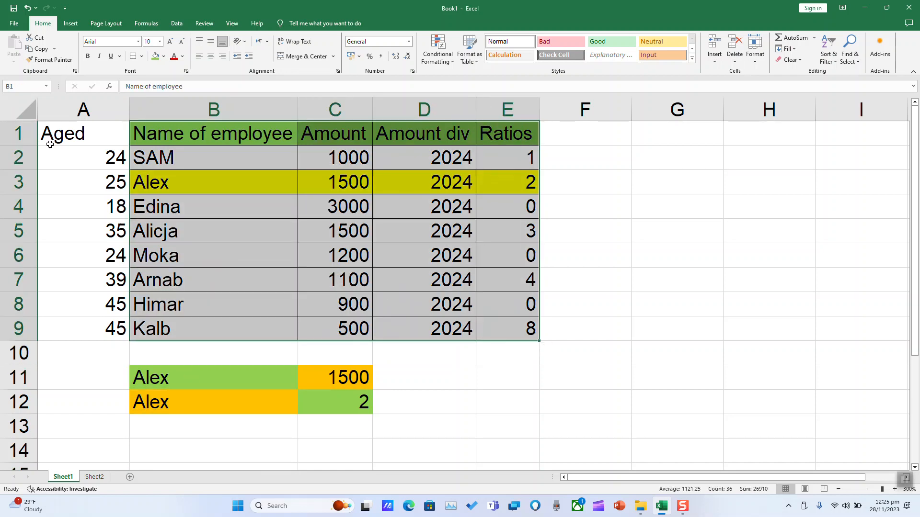
left_click_drag(79, 127, 82, 329)
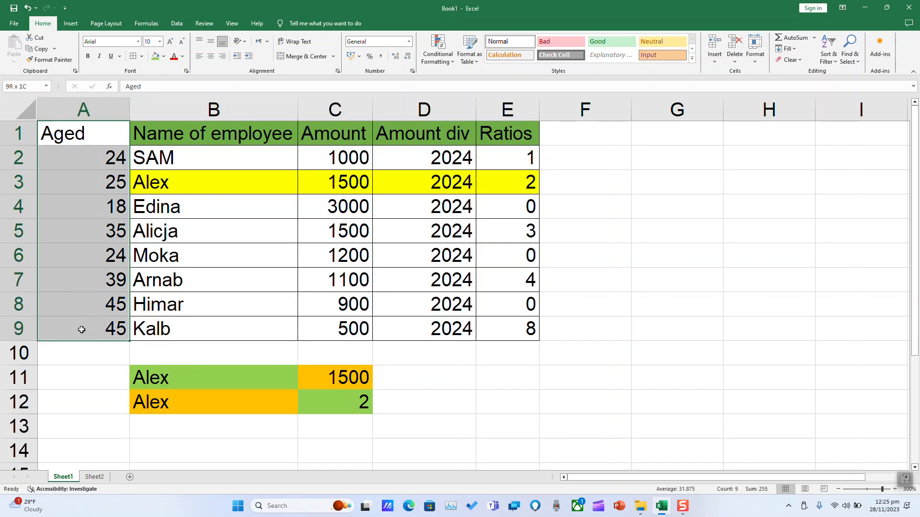
left_click_drag(199, 136, 203, 339)
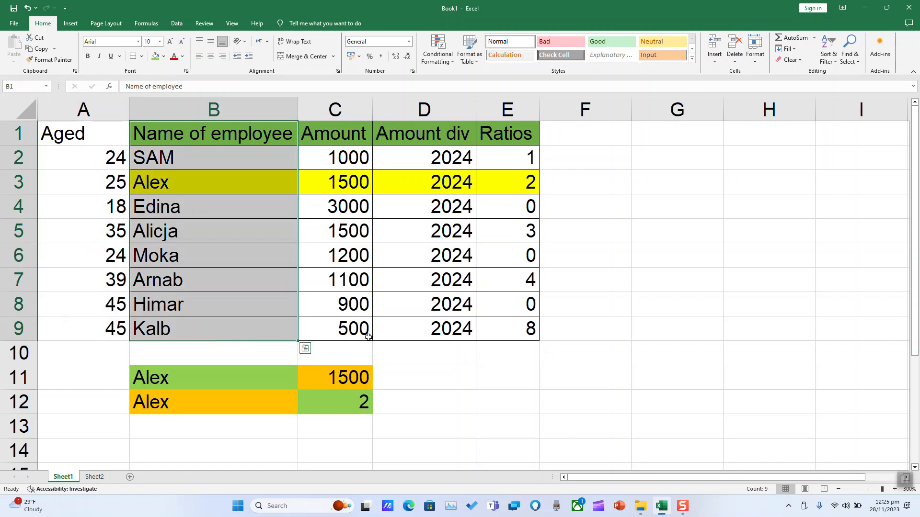